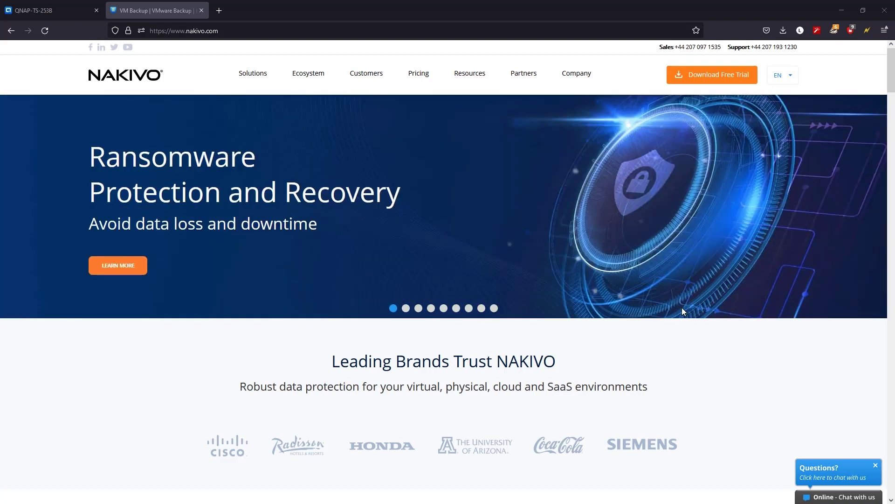
- Search the QTS App Center for 'nakivo' to find the NAKIVO Backup & Replication and Transporter apps
{"action": "left_click", "coordinate": [51, 10]}
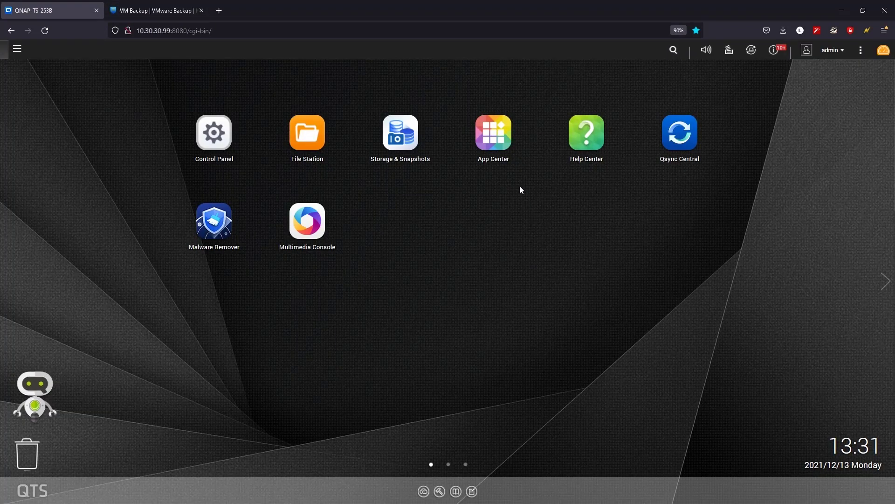
{"action": "left_click", "coordinate": [495, 137]}
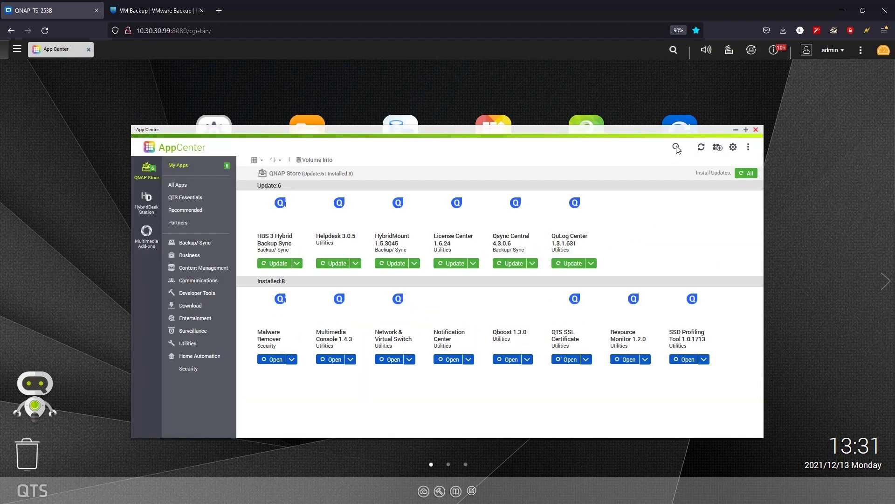
{"action": "left_click", "coordinate": [676, 148]}
{"action": "type", "text": "nakiv"}
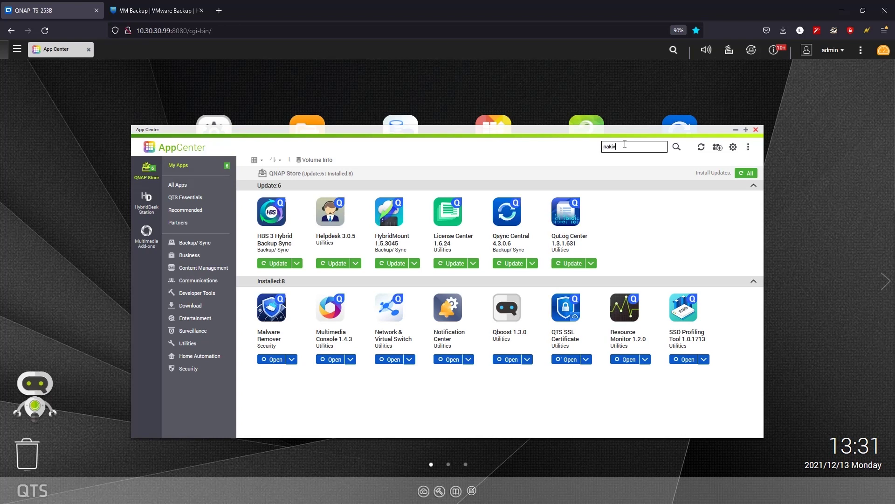
{"action": "type", "text": "o"}
{"action": "key", "text": "Return"}
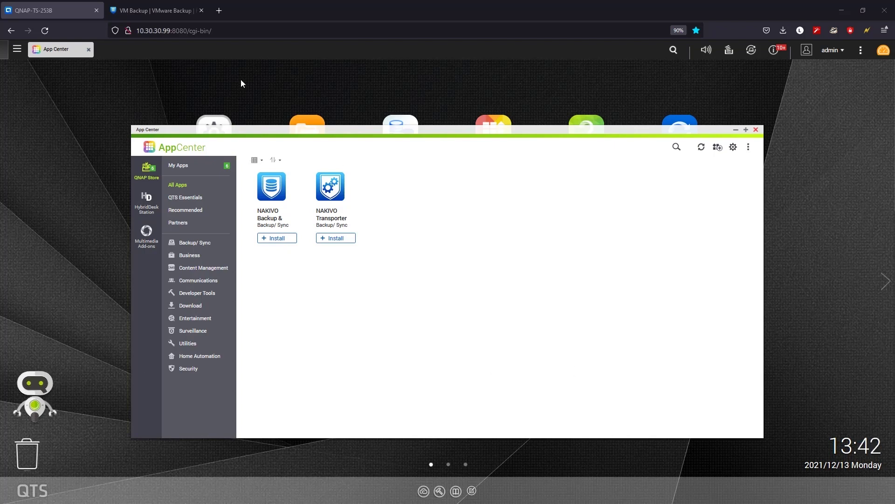
- Request the NAKIVO free trial download on the website by submitting the trial form
{"action": "left_click", "coordinate": [157, 10]}
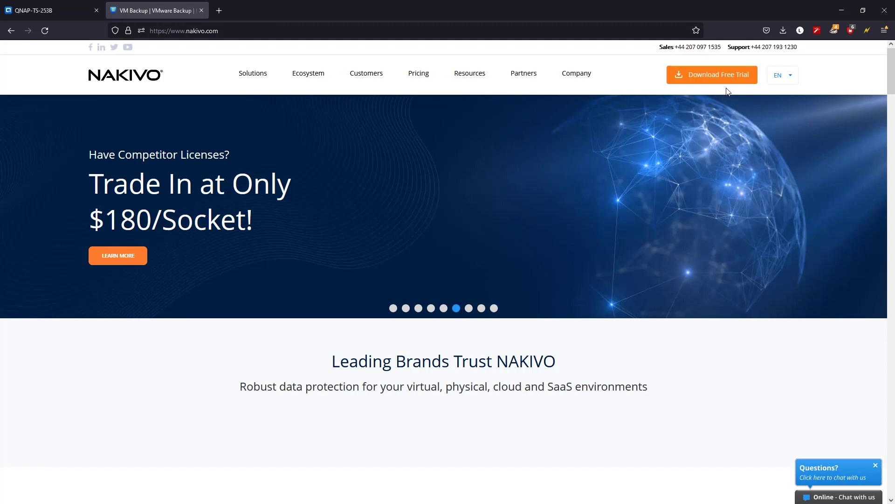
{"action": "left_click", "coordinate": [709, 78]}
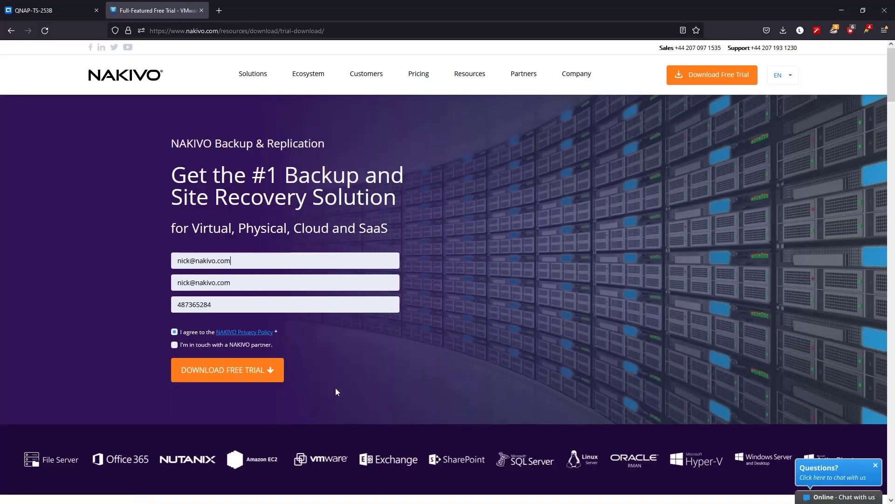
{"action": "left_click", "coordinate": [265, 376]}
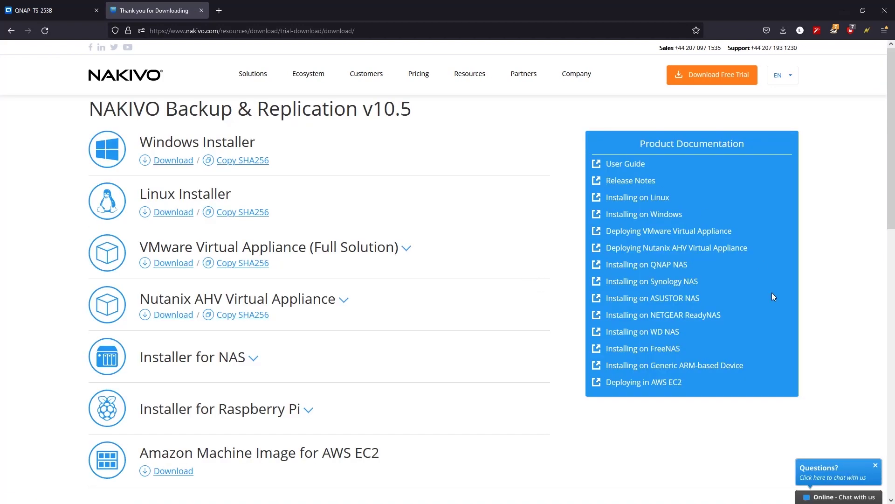
- Expand Installer for NAS and the QNAP package to show its Transporter, ARM64 and ARM x41 variants
{"action": "left_click_drag", "start_coordinate": [707, 269], "coordinate": [605, 265]}
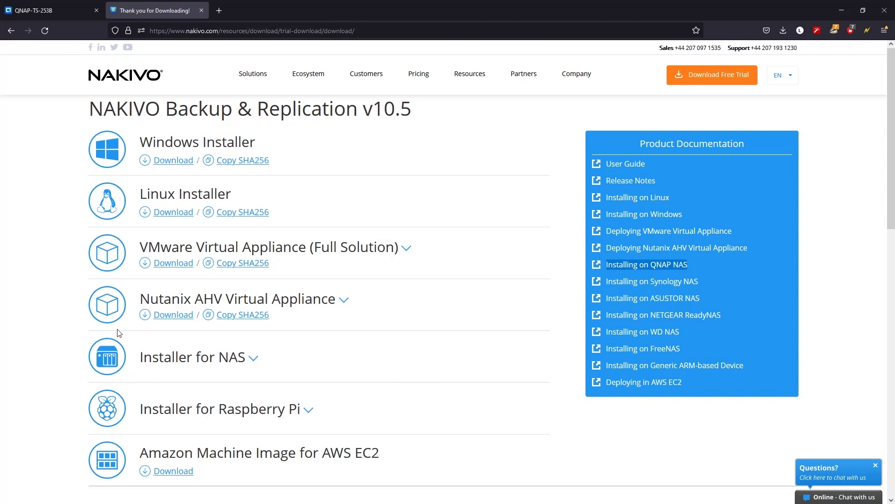
{"action": "left_click", "coordinate": [253, 357]}
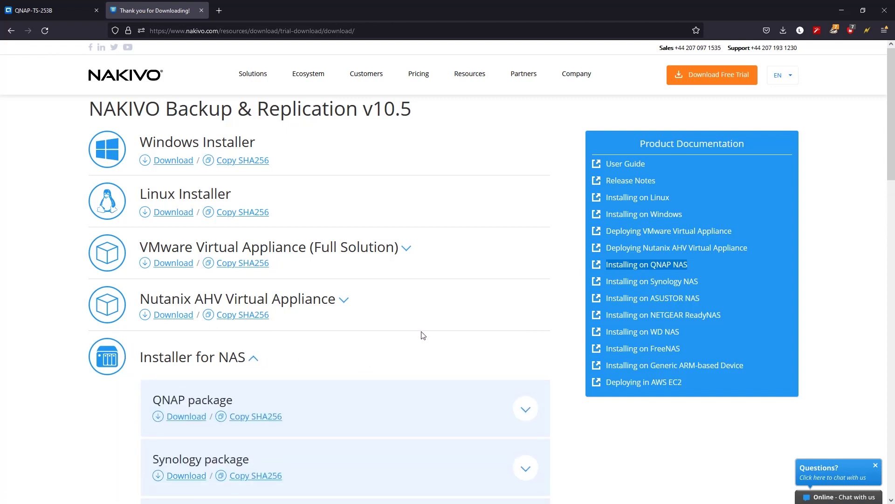
{"action": "scroll", "coordinate": [422, 335], "scroll_direction": "down", "scroll_amount": 2}
{"action": "left_click_drag", "start_coordinate": [148, 305], "coordinate": [239, 306]}
{"action": "left_click", "coordinate": [298, 354]}
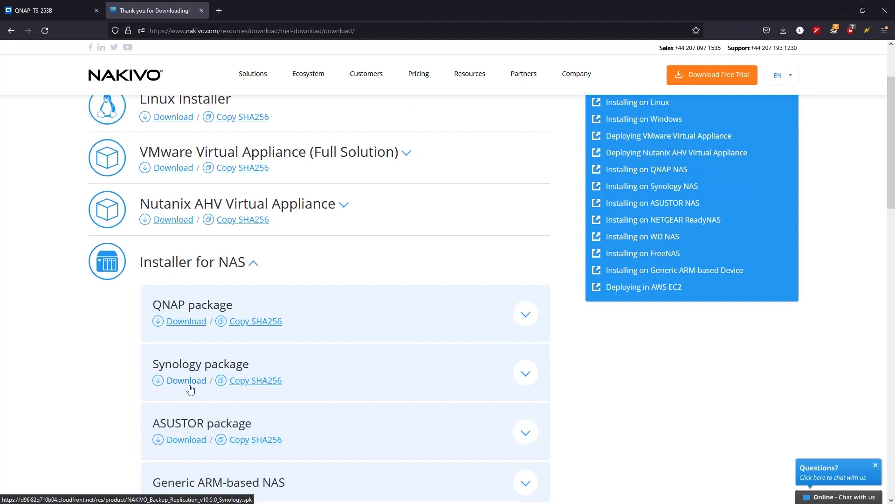
{"action": "left_click_drag", "start_coordinate": [167, 322], "coordinate": [207, 322]}
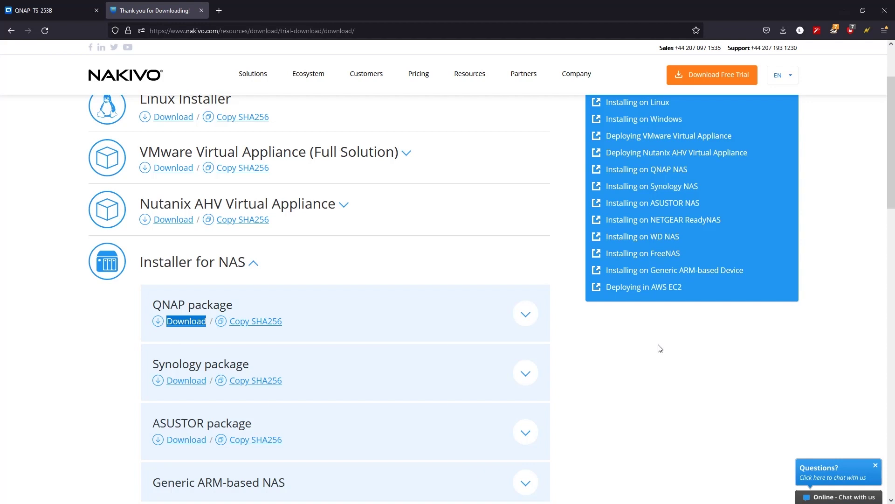
{"action": "left_click", "coordinate": [534, 317]}
{"action": "scroll", "coordinate": [467, 358], "scroll_direction": "down", "scroll_amount": 2}
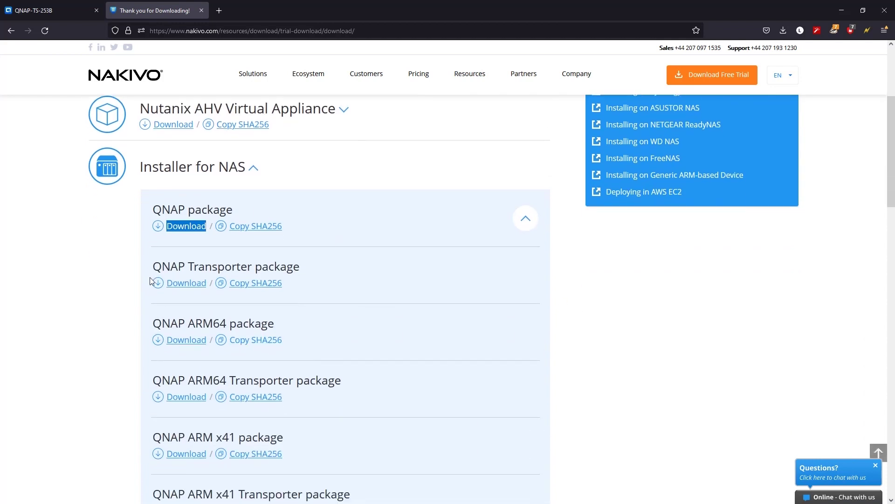
{"action": "scroll", "coordinate": [338, 320], "scroll_direction": "down", "scroll_amount": 2}
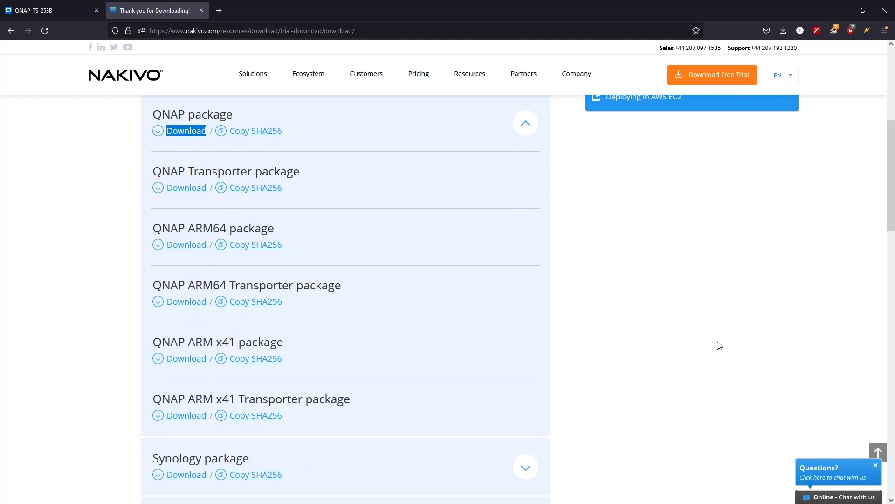
{"action": "scroll", "coordinate": [719, 345], "scroll_direction": "up", "scroll_amount": 1}
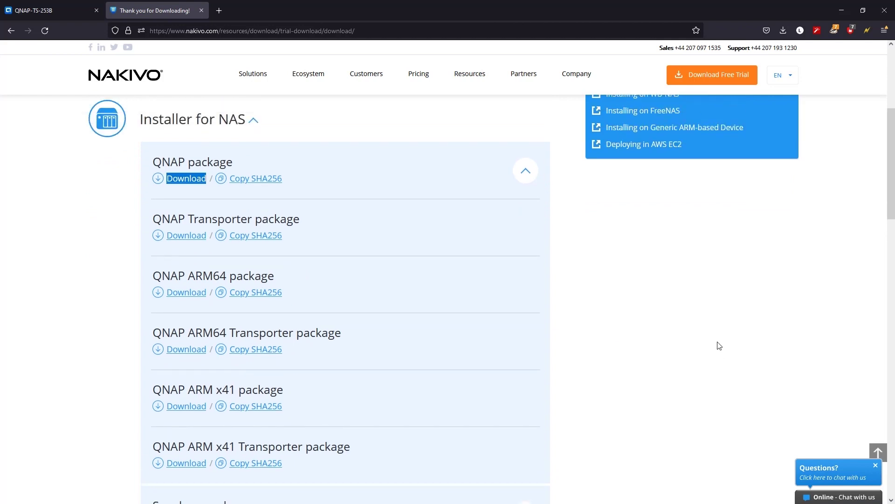
{"action": "scroll", "coordinate": [720, 346], "scroll_direction": "up", "scroll_amount": 4}
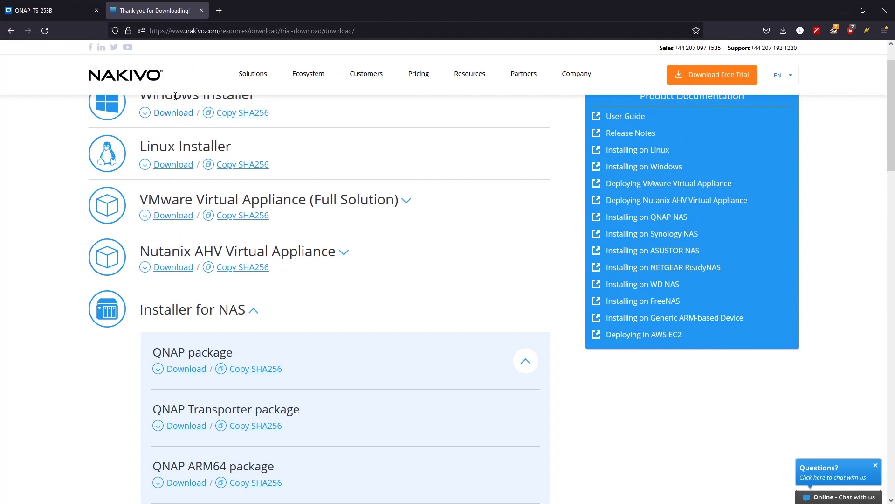
- Start a manual App Center install using NAKIVO_Backup_Replication_v10.5.0_QNAP(2).qpkg from the Desktop
{"action": "left_click", "coordinate": [40, 9]}
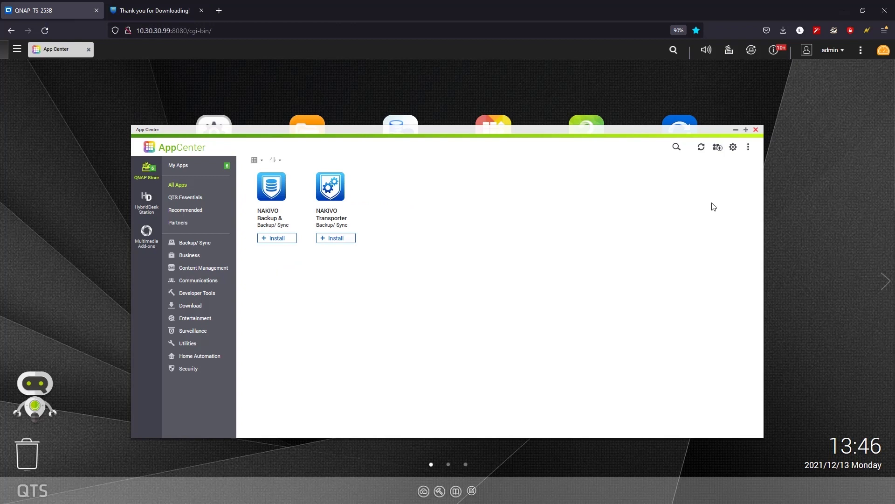
{"action": "left_click", "coordinate": [719, 149]}
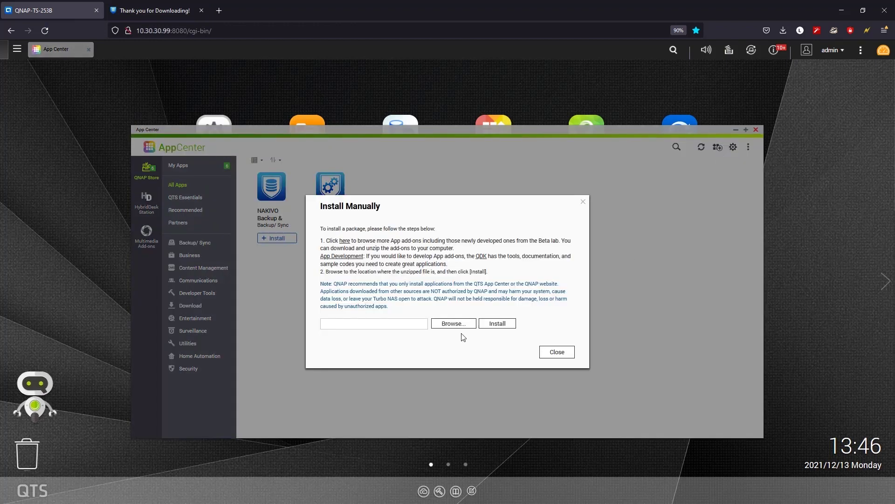
{"action": "left_click", "coordinate": [454, 324]}
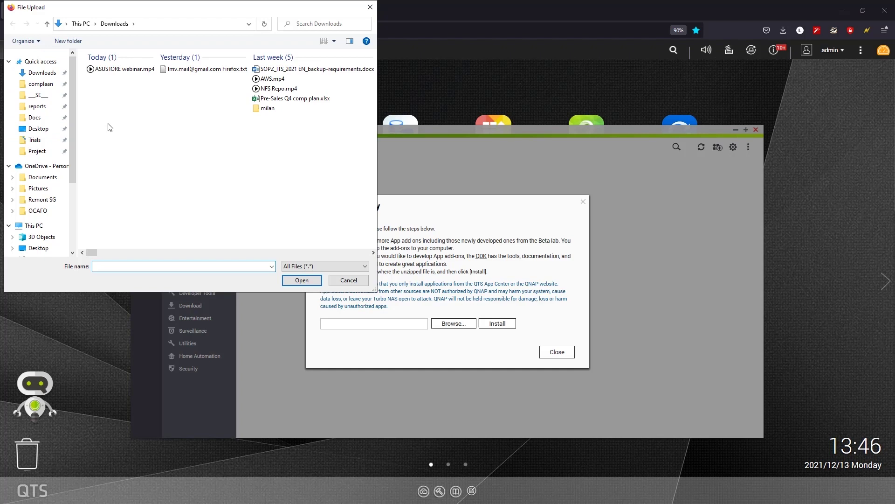
{"action": "left_click", "coordinate": [38, 128]}
{"action": "left_click", "coordinate": [252, 136]}
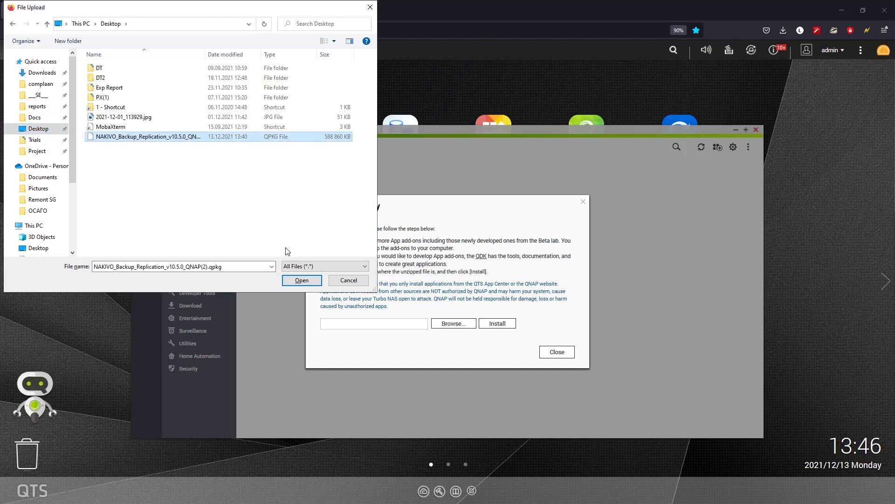
{"action": "left_click", "coordinate": [302, 280]}
- Install the uploaded NAKIVO v10.5.0 package, then close the dialogs and minimize App Center
{"action": "left_click", "coordinate": [512, 323]}
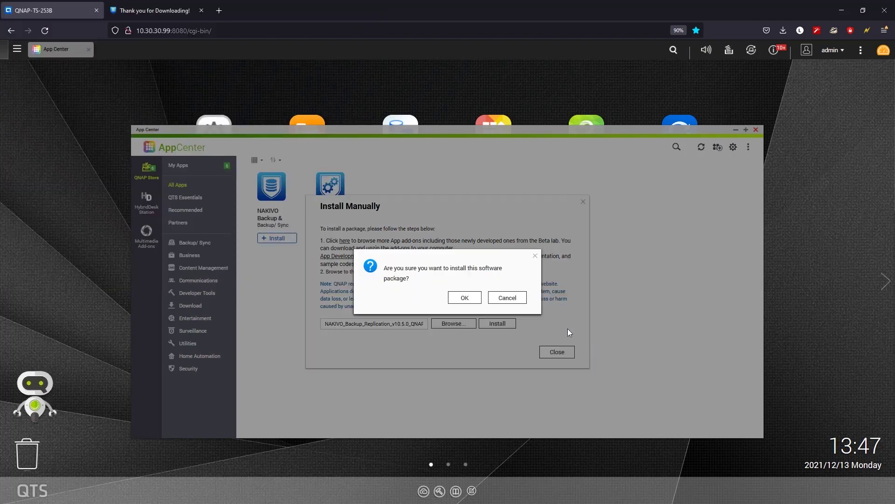
{"action": "key", "text": "Return"}
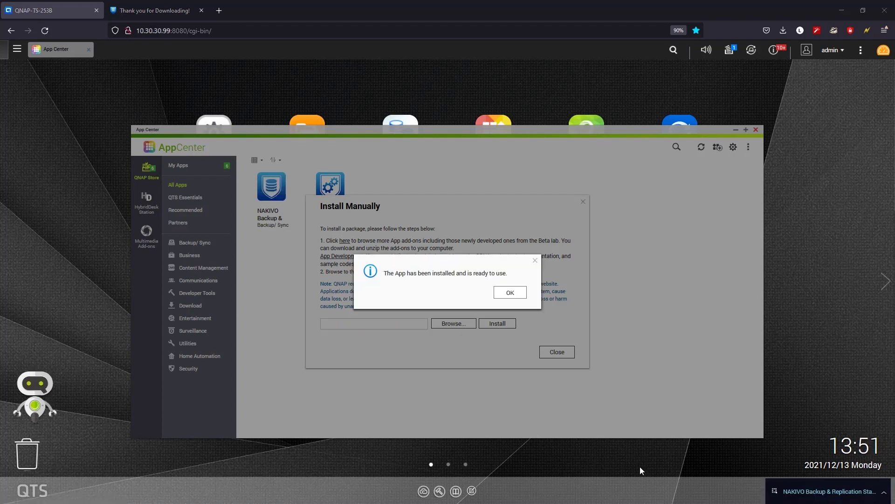
{"action": "left_click", "coordinate": [530, 292]}
{"action": "left_click", "coordinate": [562, 354]}
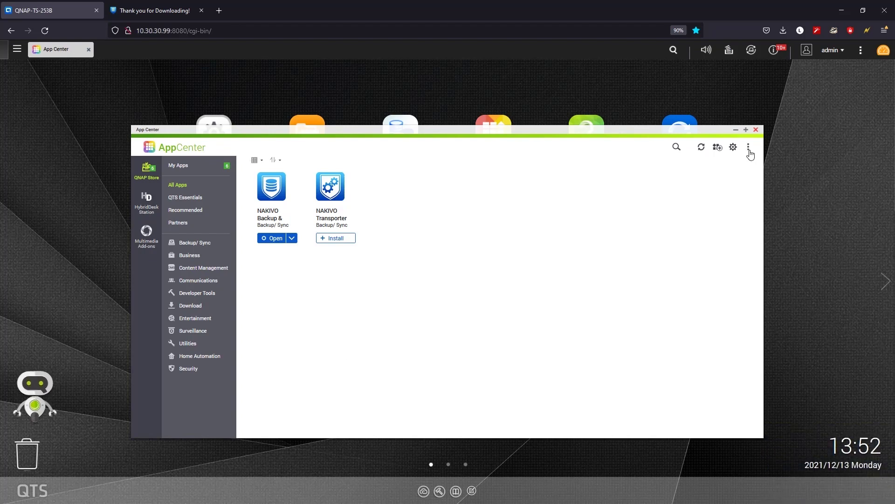
{"action": "left_click", "coordinate": [736, 130]}
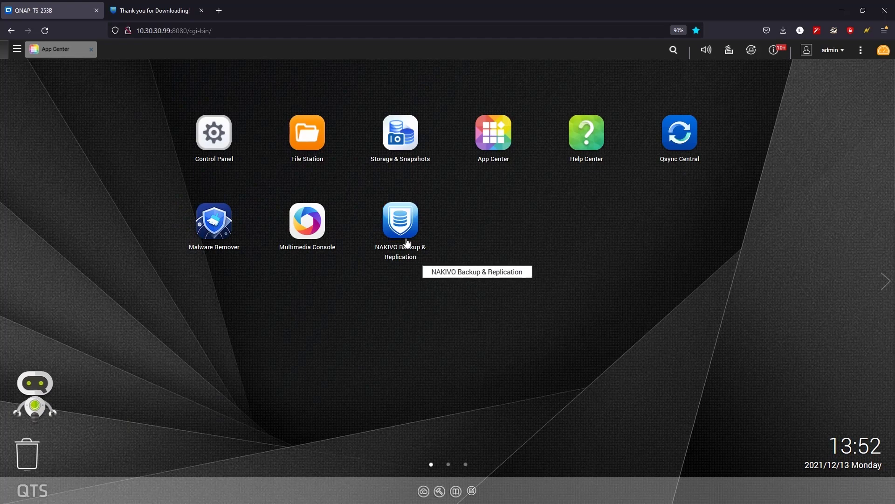
- Launch NAKIVO Backup & Replication from the QTS desktop and accept the licence agreement
{"action": "left_click", "coordinate": [402, 220]}
{"action": "left_click_drag", "start_coordinate": [573, 160], "coordinate": [575, 403]}
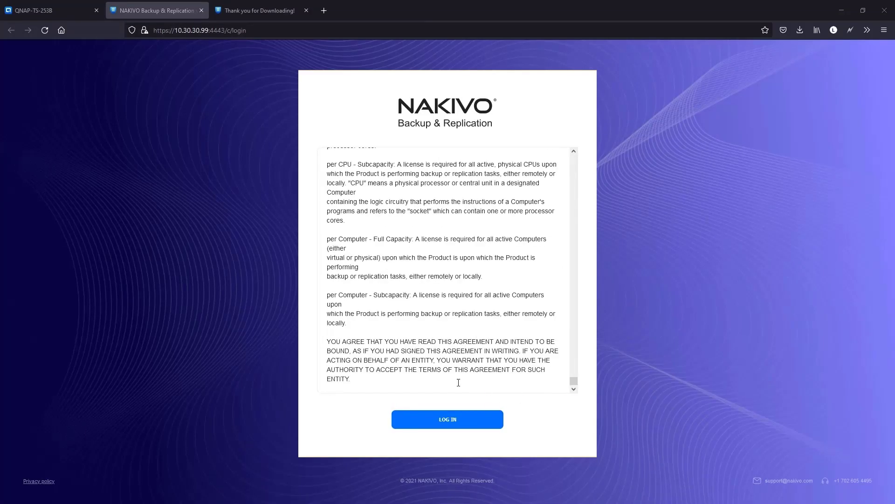
{"action": "left_click", "coordinate": [454, 419]}
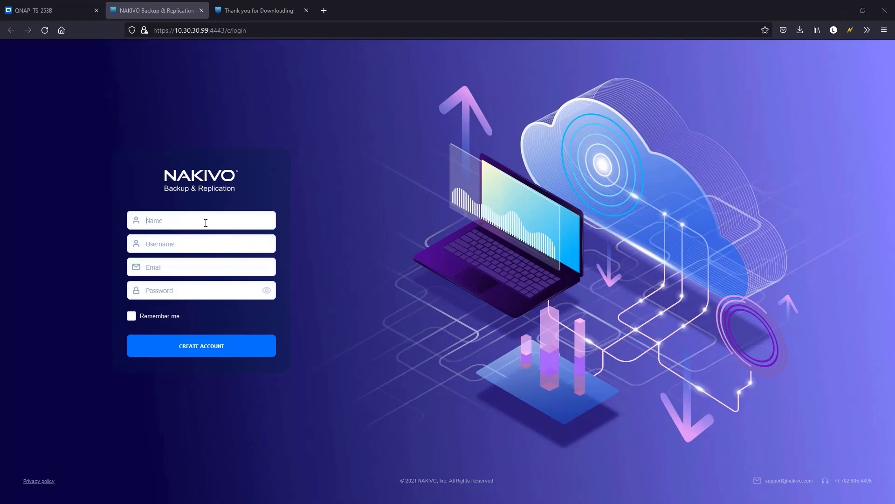
- Fill the account form with name and username user1, an e-mail address, and a generated password
{"action": "type", "text": "user1"}
{"action": "key", "text": "Tab"}
{"action": "type", "text": "user1"}
{"action": "key", "text": "Tab"}
{"action": "key", "text": "Tab"}
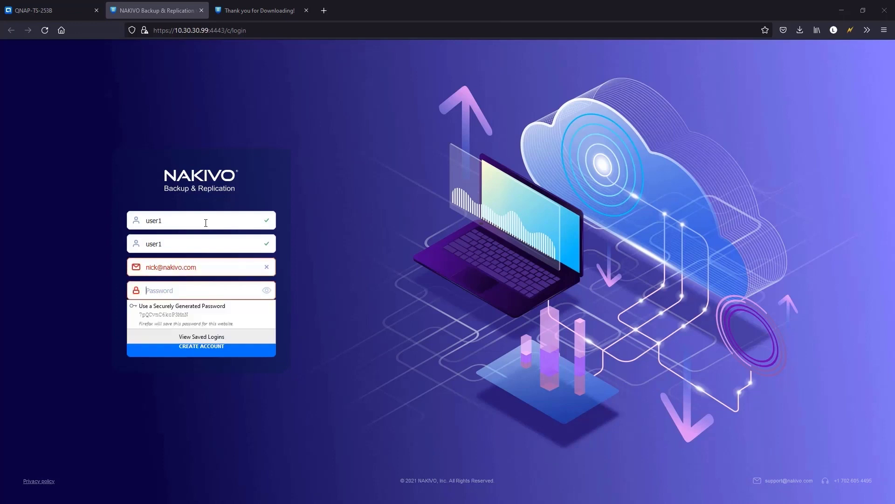
{"action": "left_click", "coordinate": [191, 310]}
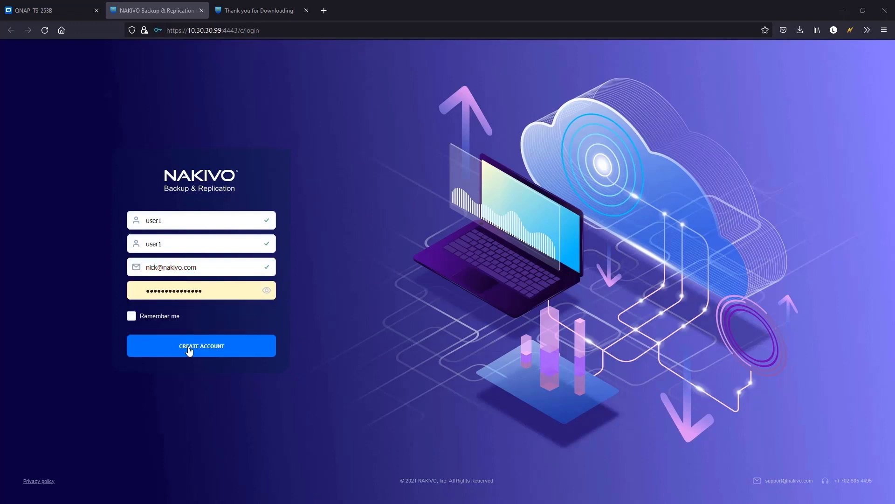
- Create the administrator account and begin adding a new inventory item
{"action": "left_click", "coordinate": [189, 350]}
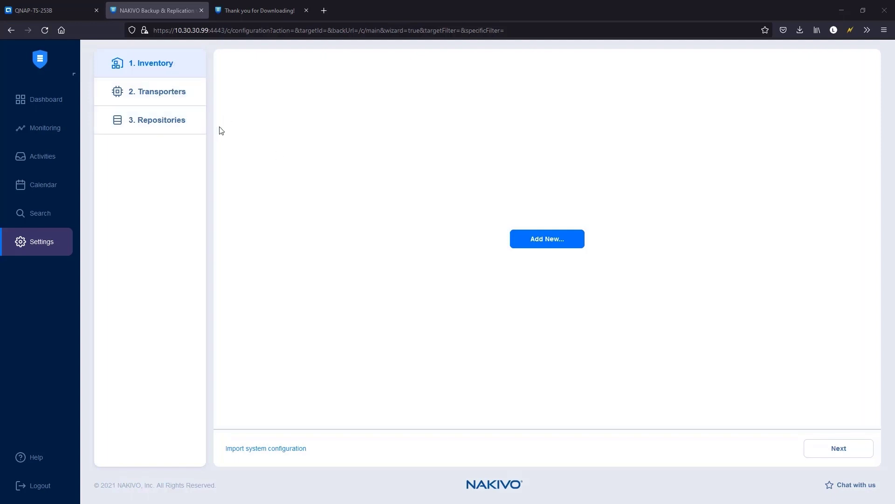
{"action": "left_click", "coordinate": [545, 246]}
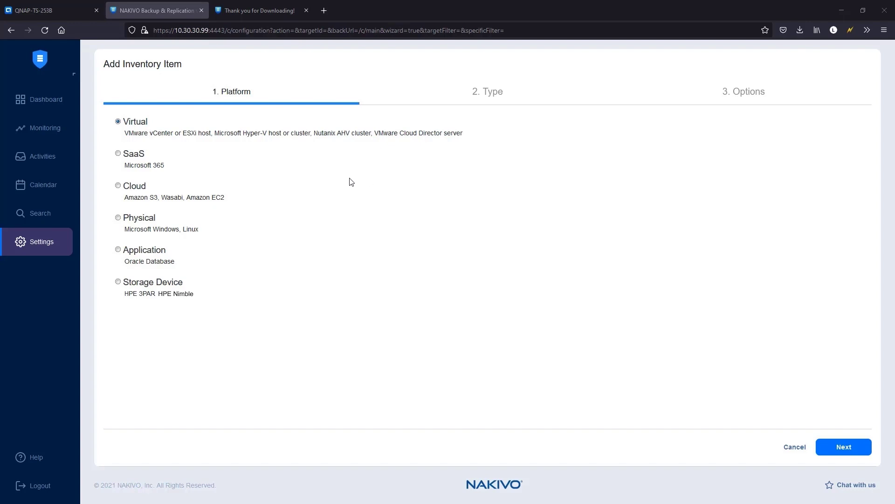
- Point out the supported platforms (Microsoft 365, Amazon EC2, S3, Wasabi) and continue with Virtual
{"action": "left_click_drag", "start_coordinate": [125, 165], "coordinate": [168, 167]}
{"action": "left_click_drag", "start_coordinate": [186, 198], "coordinate": [229, 200]}
{"action": "left_click_drag", "start_coordinate": [124, 199], "coordinate": [161, 200]}
{"action": "left_click", "coordinate": [169, 201]}
{"action": "double_click", "coordinate": [169, 201]}
{"action": "left_click", "coordinate": [172, 201]}
{"action": "key", "text": "Return"}
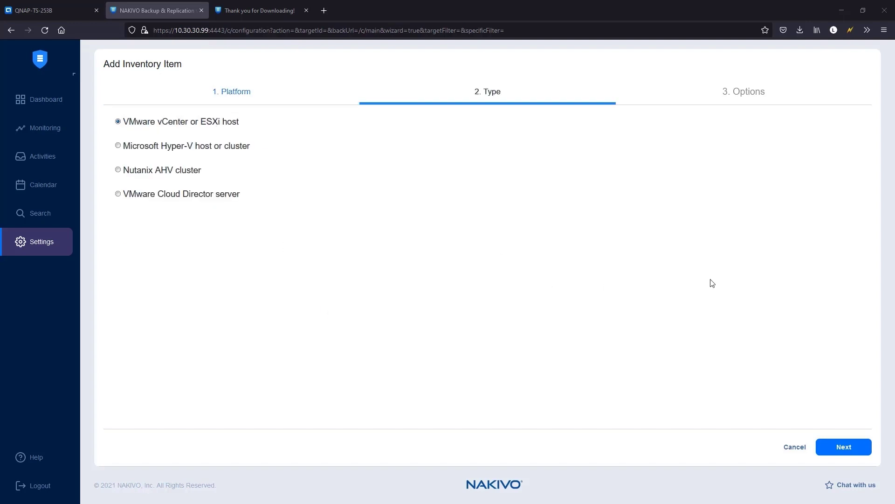
- Add vCenter 'VC' at 10.30.21.7 with its login username and password to the inventory
{"action": "left_click", "coordinate": [844, 447]}
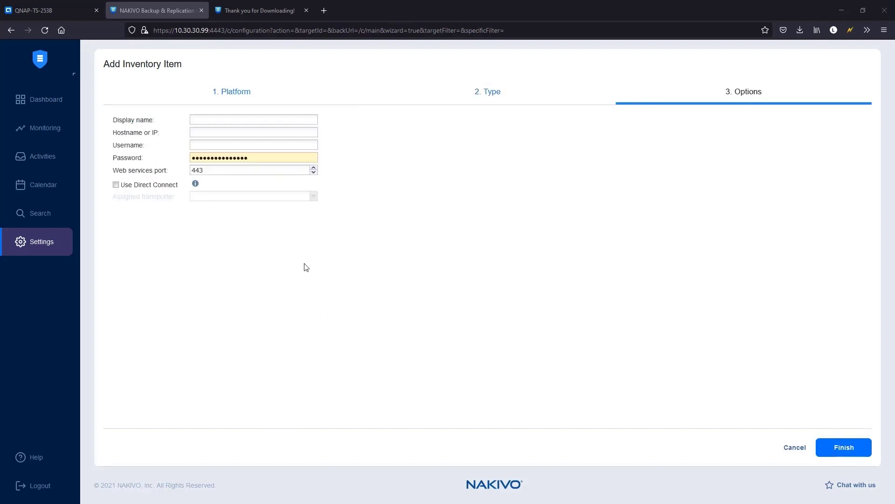
{"action": "left_click", "coordinate": [200, 120]}
{"action": "type", "text": "VC"}
{"action": "left_click", "coordinate": [195, 132]}
{"action": "type", "text": "10.30.21.7"}
{"action": "left_click", "coordinate": [216, 145]}
{"action": "type", "text": "unity\\worshop"}
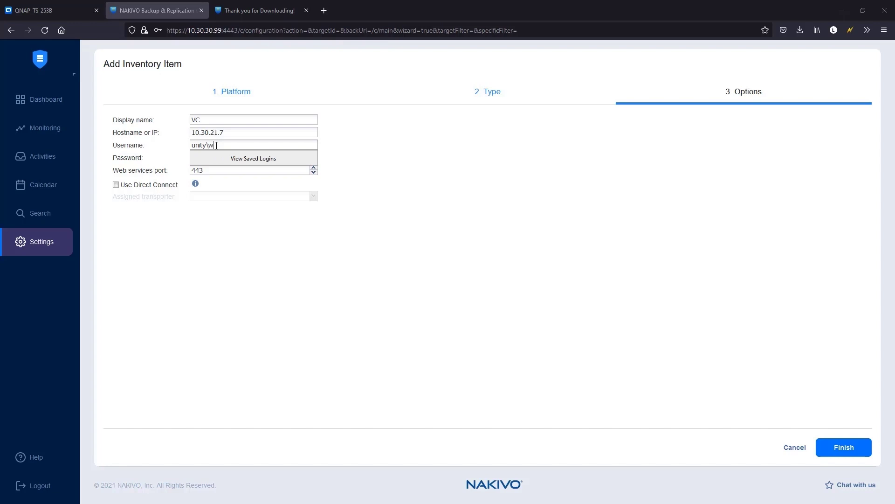
{"action": "left_click", "coordinate": [257, 158]}
{"action": "key", "text": "ctrl+a"}
{"action": "type", "text": "P@ssw0rd1234"}
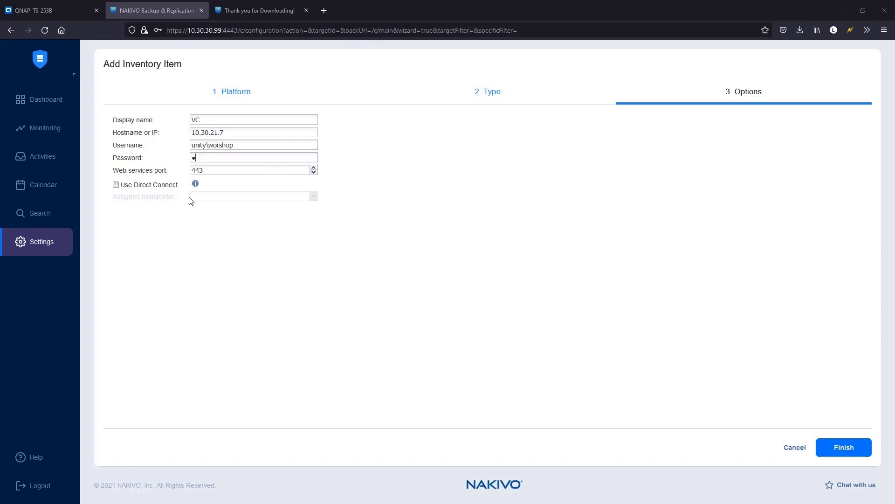
{"action": "left_click", "coordinate": [839, 446]}
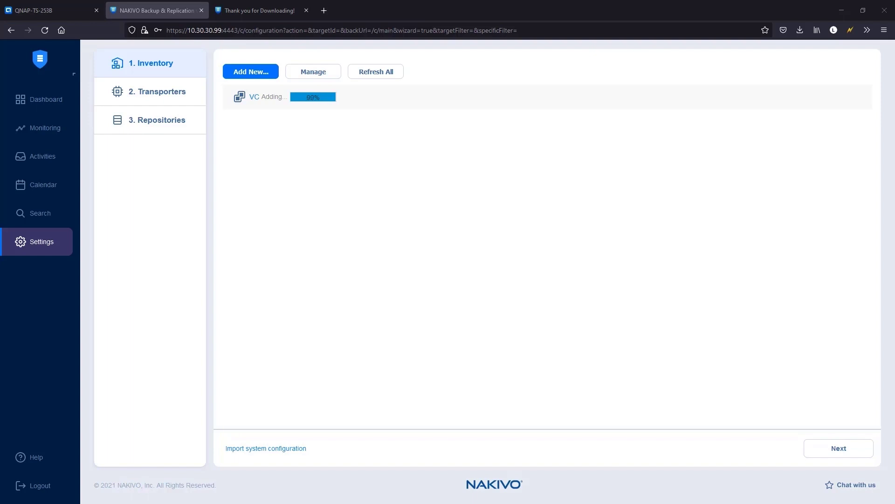
{"action": "left_click", "coordinate": [849, 451]}
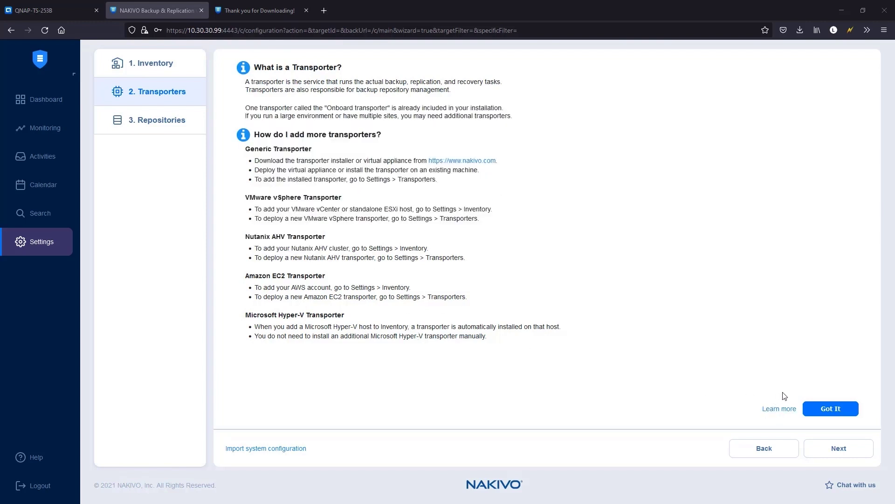
- Dismiss the transporter explanation and view the Onboard transporter's details
{"action": "left_click", "coordinate": [835, 414]}
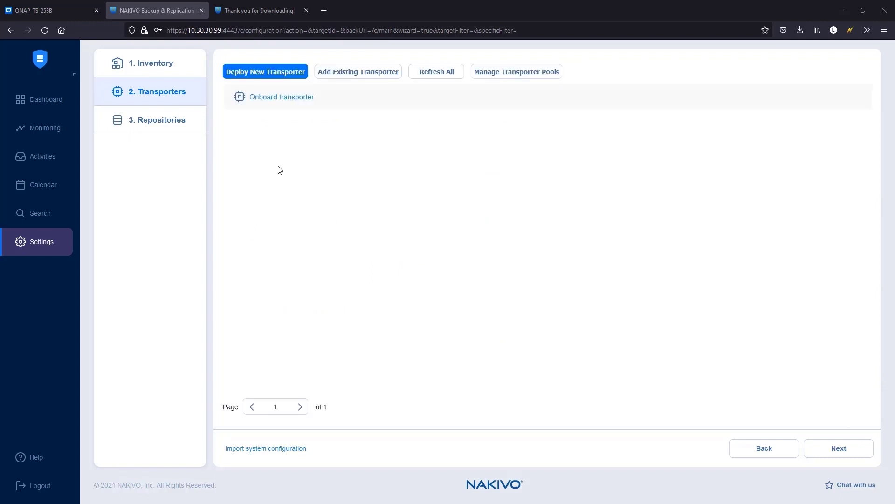
{"action": "left_click", "coordinate": [273, 99]}
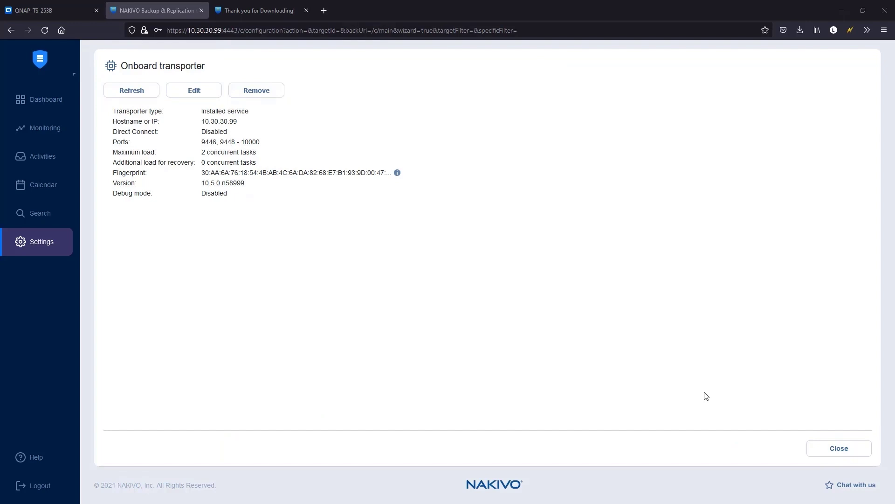
- Close the Onboard transporter's details page
{"action": "left_click", "coordinate": [847, 450]}
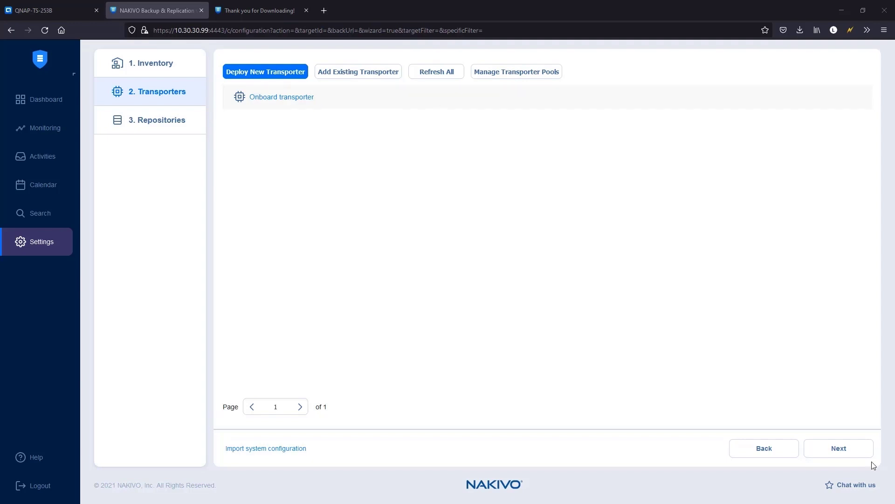
- Go to the Repositories step and choose to create a new backup repository
{"action": "left_click", "coordinate": [840, 452]}
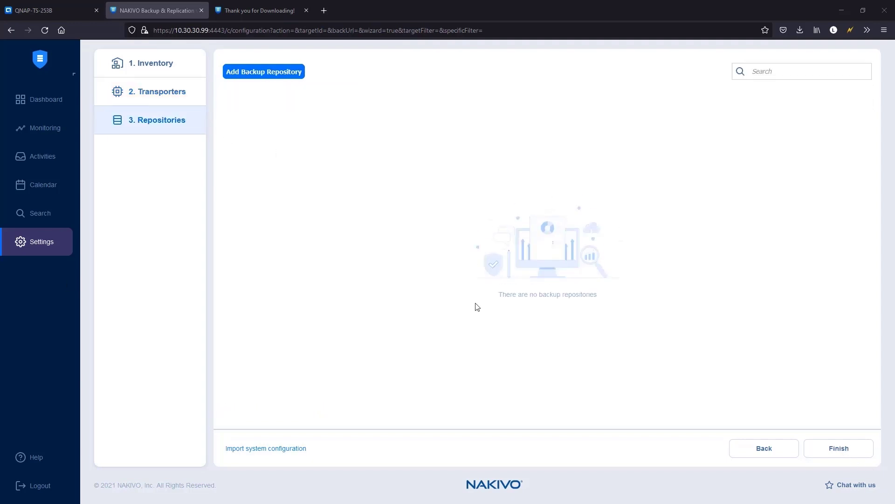
{"action": "left_click", "coordinate": [269, 74]}
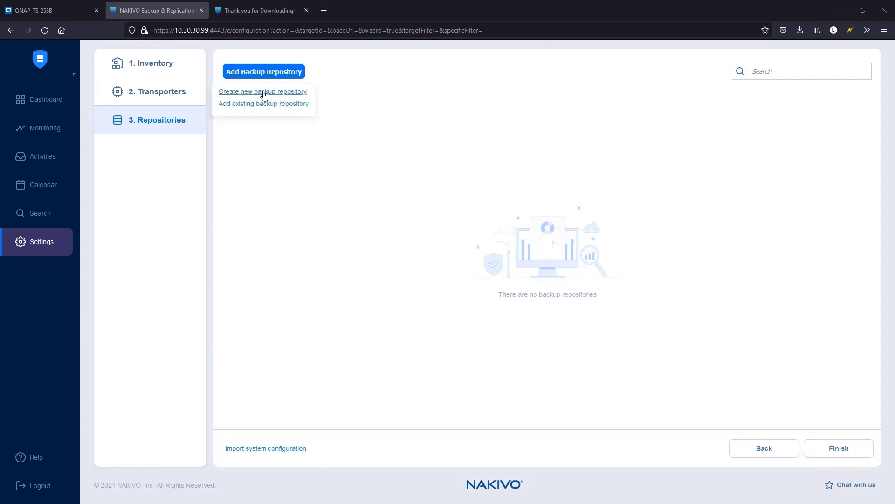
{"action": "left_click", "coordinate": [263, 91]}
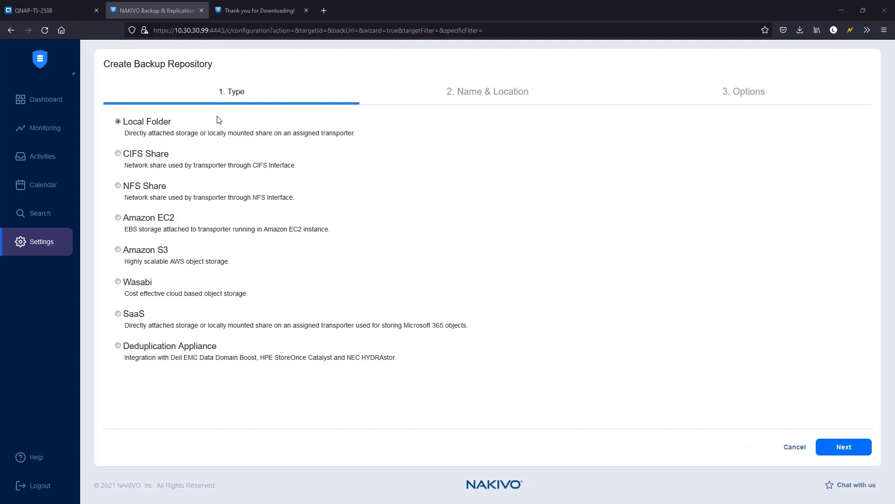
{"action": "left_click", "coordinate": [227, 95]}
- Point out the repository types (SaaS, CIFS Share, NFS Share) while keeping Local Folder selected
{"action": "left_click_drag", "start_coordinate": [404, 326], "coordinate": [464, 329]}
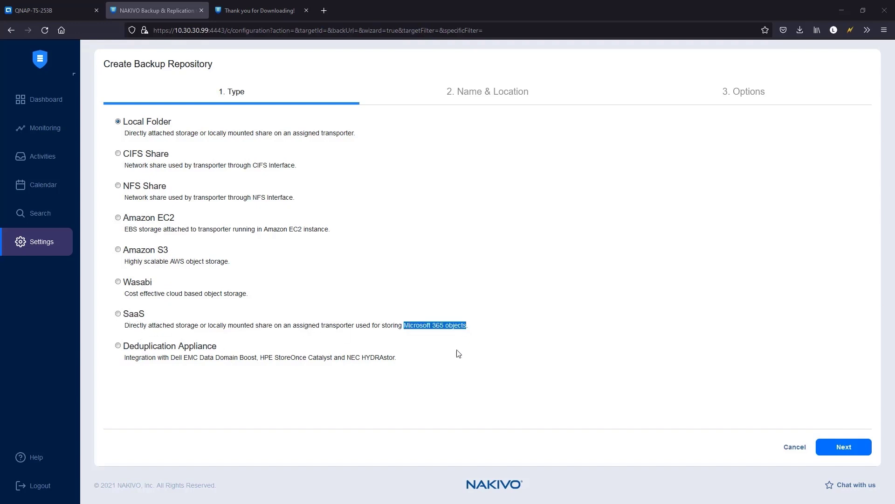
{"action": "left_click", "coordinate": [247, 390]}
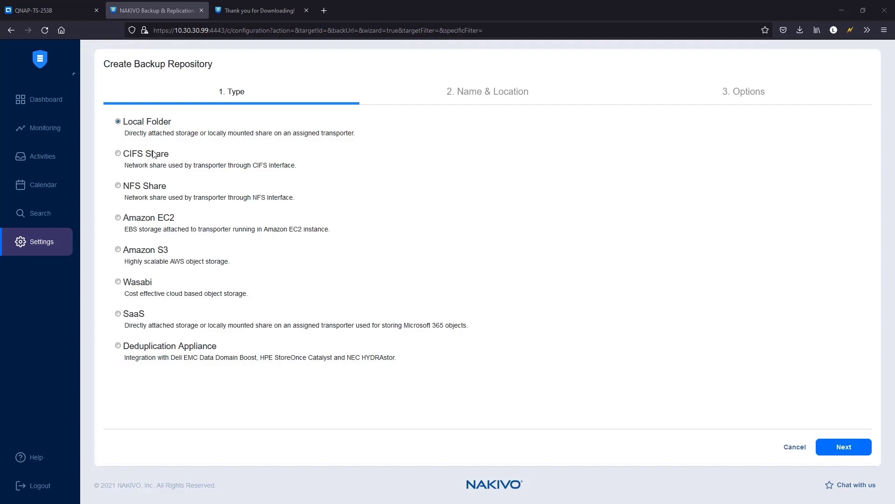
{"action": "left_click_drag", "start_coordinate": [185, 159], "coordinate": [132, 155]}
{"action": "left_click_drag", "start_coordinate": [173, 187], "coordinate": [131, 187]}
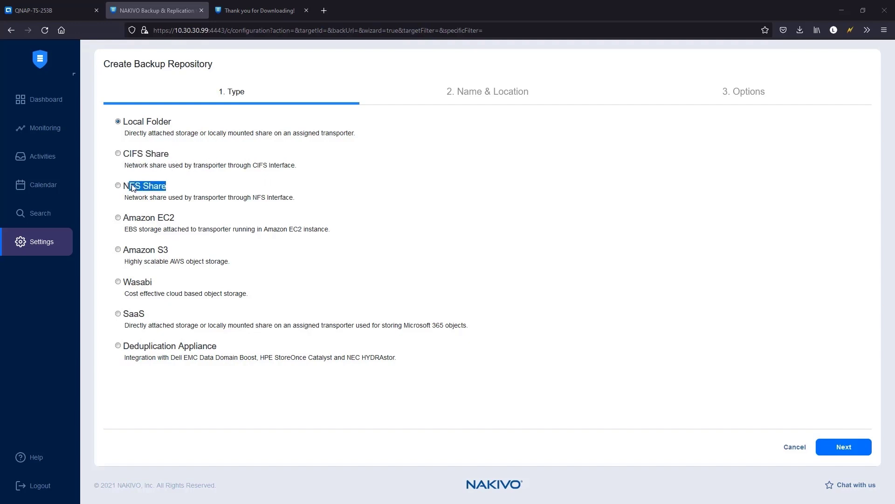
{"action": "left_click", "coordinate": [230, 185]}
- Advance the repository wizard to Name & Location, then launch File Station on the NAS
{"action": "key", "text": "Return"}
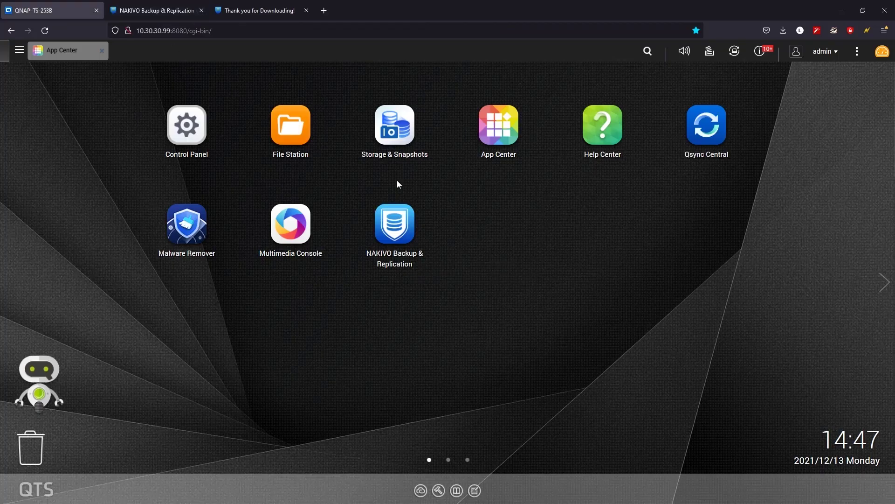
{"action": "left_click", "coordinate": [293, 133]}
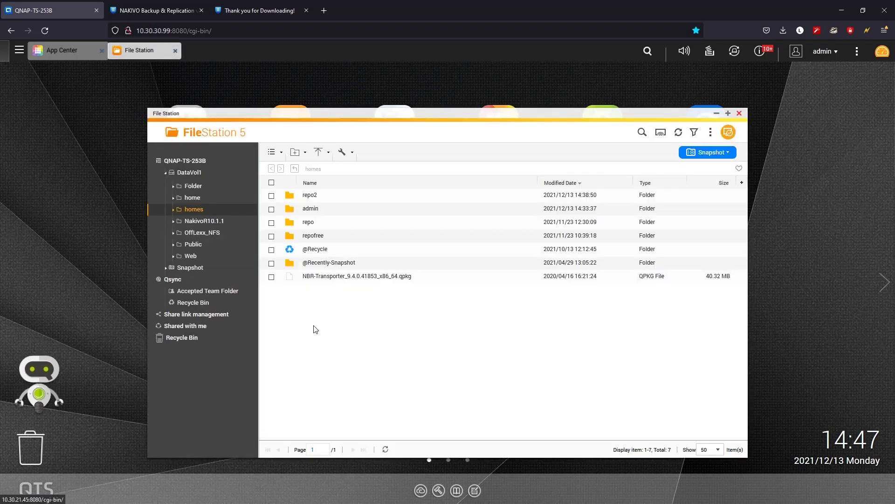
- Create a new folder named demo-repo inside the homes share
{"action": "right_click", "coordinate": [315, 326]}
{"action": "mouse_move", "coordinate": [329, 352]}
{"action": "left_click", "coordinate": [410, 362]}
{"action": "type", "text": "demo-repo"}
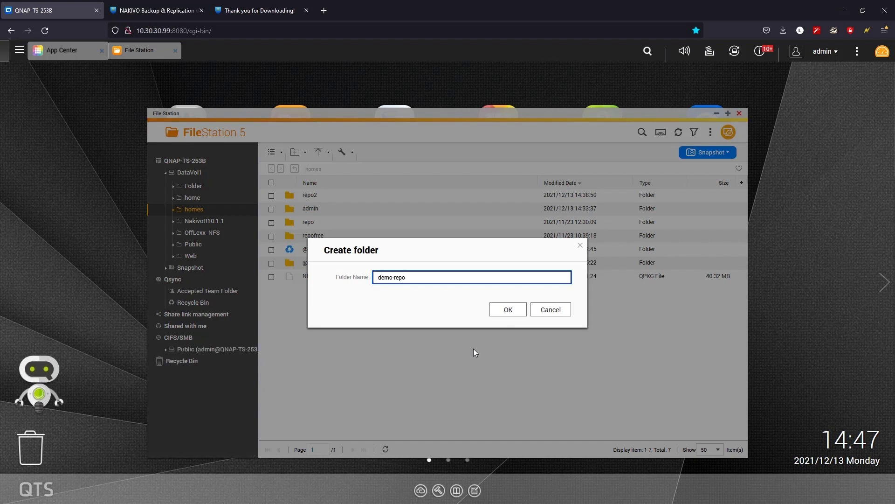
{"action": "key", "text": "ctrl+a"}
{"action": "left_click", "coordinate": [508, 309]}
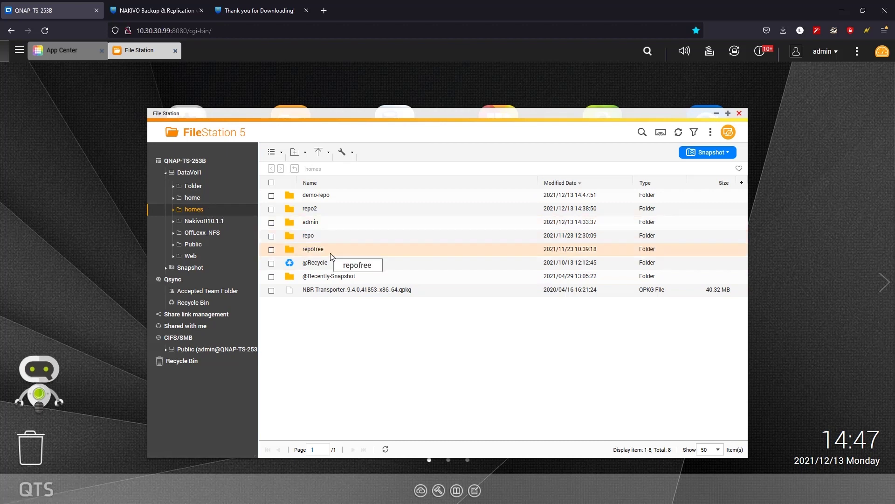
- Back in NAKIVO, set the repository's local folder path to /share/homes/demo-repo
{"action": "left_click", "coordinate": [164, 10]}
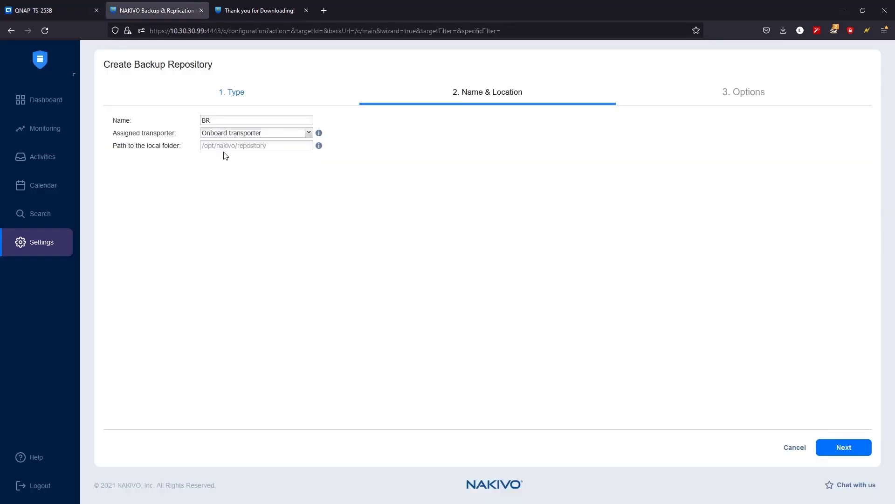
{"action": "left_click", "coordinate": [220, 147]}
{"action": "type", "text": "/share/homes/demo-repo"}
{"action": "key", "text": "shift+Left"}
{"action": "key", "text": "shift+Left"}
{"action": "key", "text": "shift+Left"}
{"action": "key", "text": "shift+Left"}
{"action": "key", "text": "shift+Left"}
{"action": "key", "text": "shift+Left"}
{"action": "key", "text": "shift+Left"}
{"action": "key", "text": "shift+Left"}
{"action": "key", "text": "shift+Left"}
{"action": "key", "text": "shift+Left"}
{"action": "key", "text": "shift+Left"}
{"action": "key", "text": "shift+Left"}
{"action": "key", "text": "shift+Left"}
{"action": "key", "text": "shift+Left"}
{"action": "key", "text": "shift+Left"}
{"action": "key", "text": "shift+Left"}
{"action": "key", "text": "shift+Left"}
{"action": "key", "text": "shift+Left"}
{"action": "key", "text": "shift+Left"}
{"action": "key", "text": "shift+Left"}
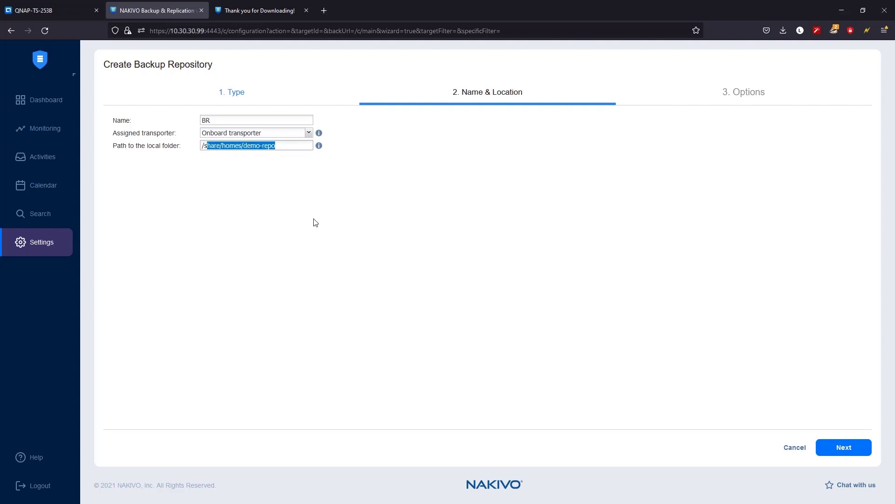
{"action": "key", "text": "Right"}
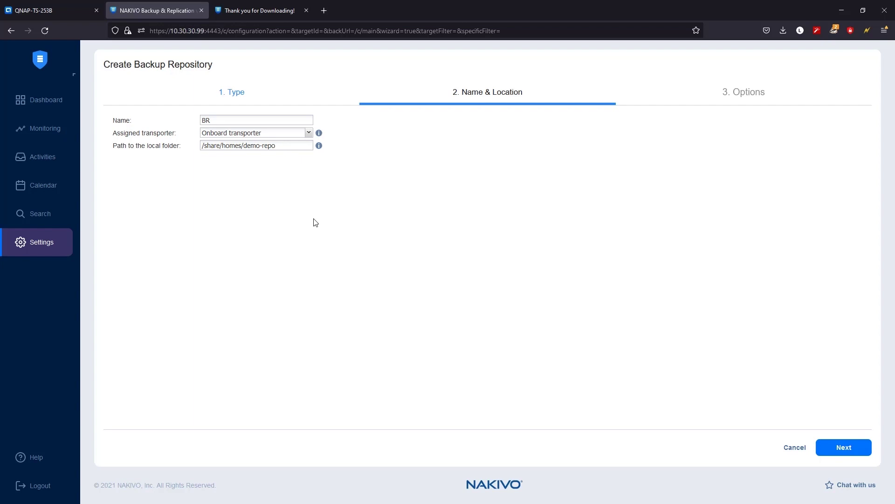
- Move to the Options step and keep data size reduction set to Enabled
{"action": "left_click", "coordinate": [843, 447]}
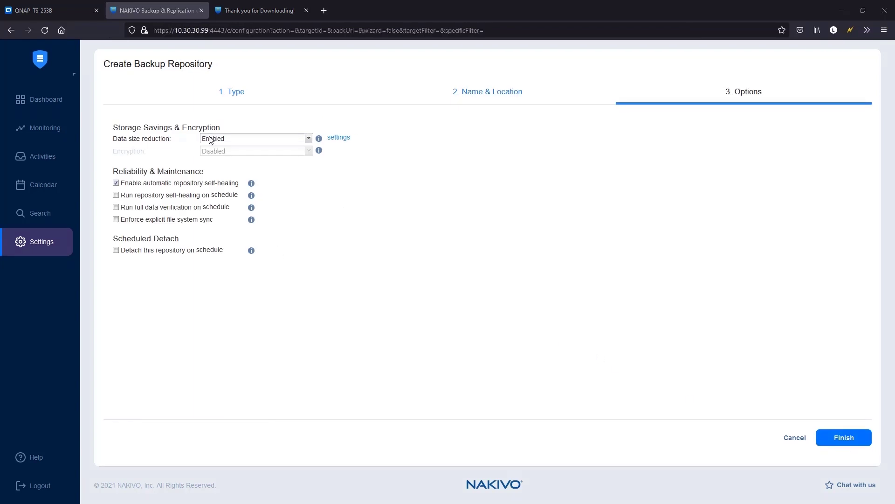
{"action": "left_click", "coordinate": [260, 144]}
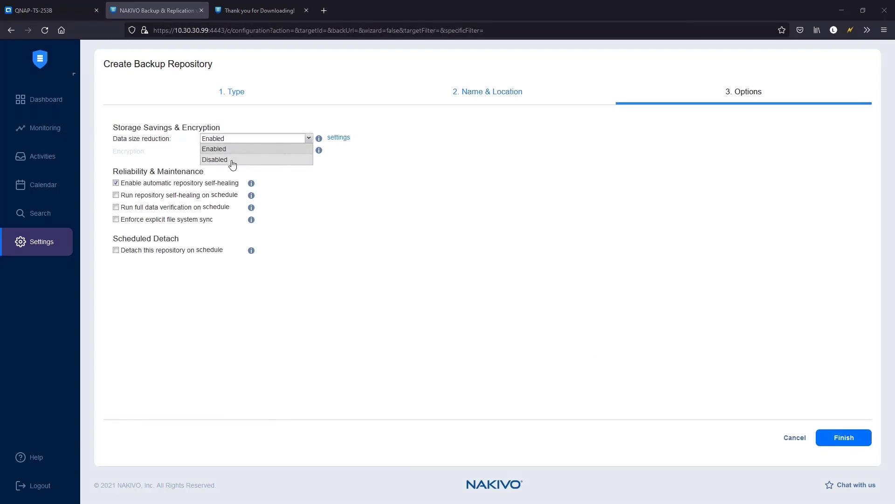
{"action": "left_click", "coordinate": [400, 226]}
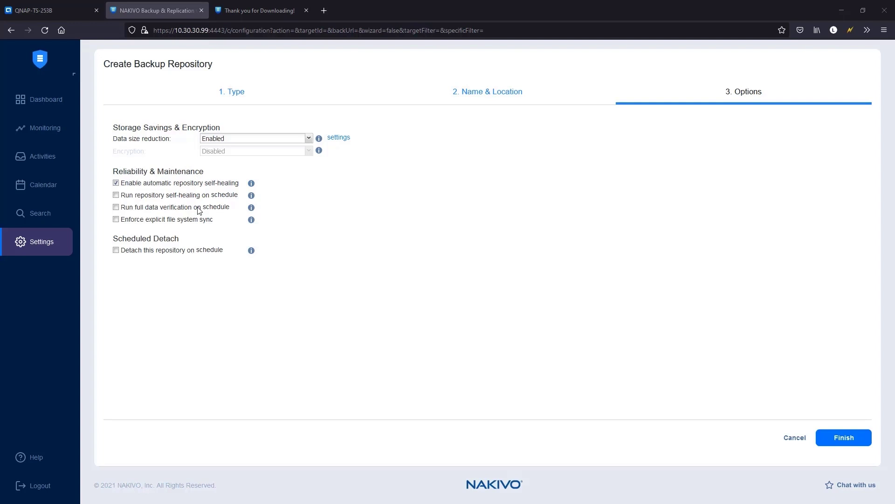
- Leave automatic self-healing on and scheduled full data verification turned off
{"action": "triple_click", "coordinate": [208, 186]}
{"action": "left_click", "coordinate": [221, 188]}
{"action": "left_click", "coordinate": [116, 208]}
{"action": "left_click", "coordinate": [217, 207]}
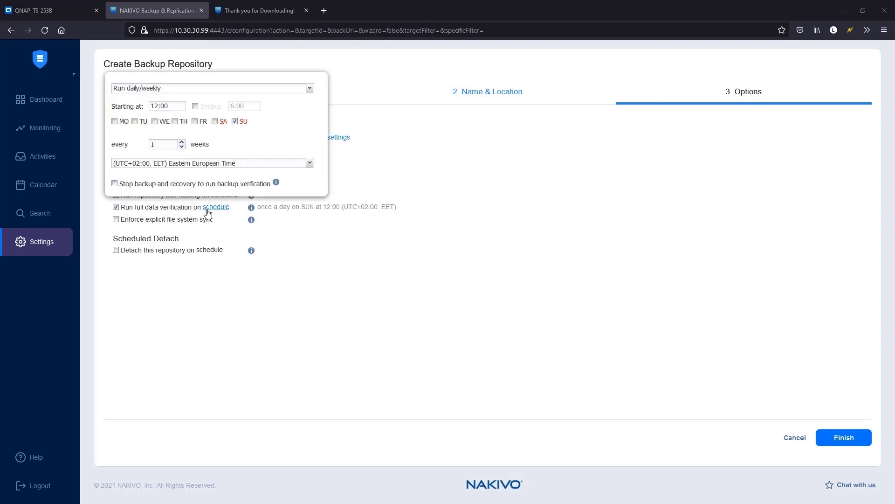
{"action": "left_click", "coordinate": [117, 209]}
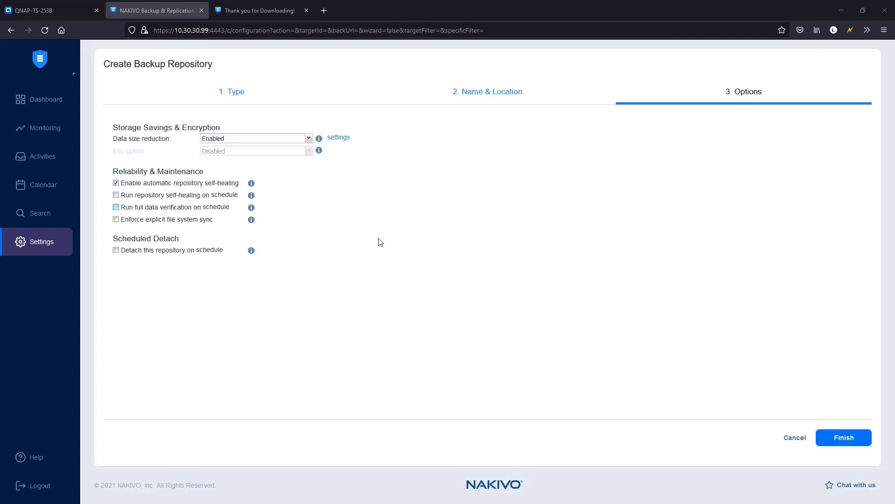
- Finish the wizard so the BR repository starts being created at 0%
{"action": "left_click", "coordinate": [852, 442]}
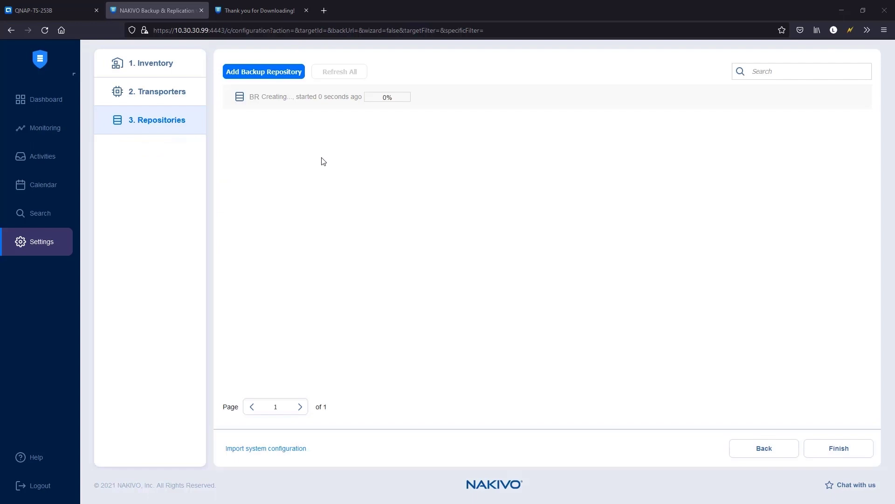